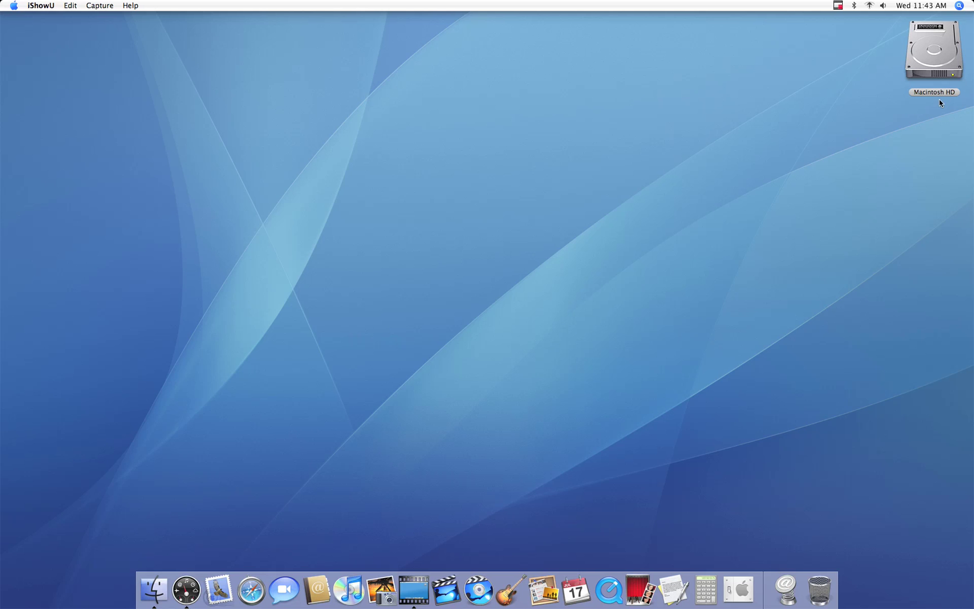
Launch Adobe Photoshop CS from Macintosh HD > Applications > Adobe Photoshop CS.
left_click(918, 48)
double_click(918, 48)
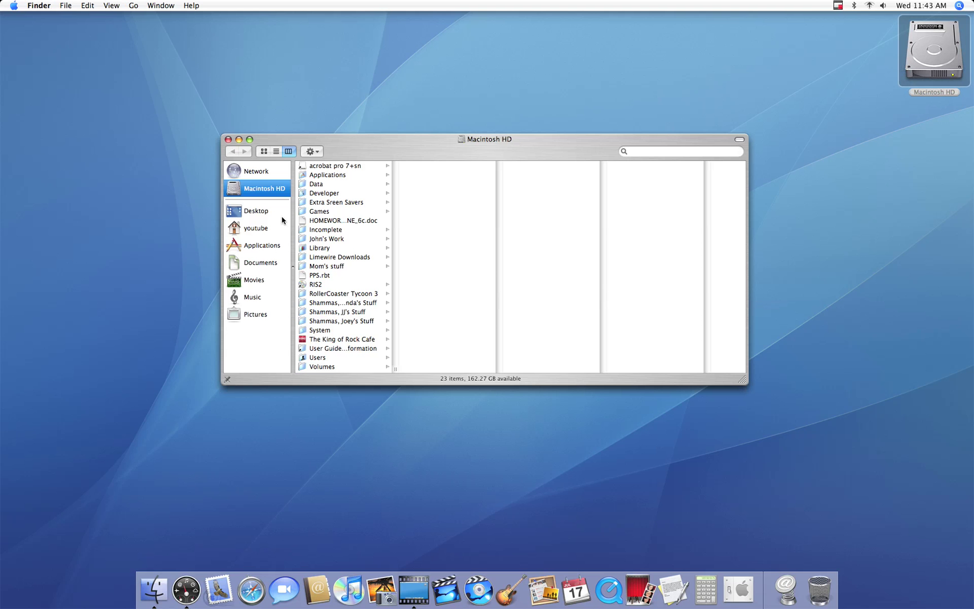
left_click(273, 248)
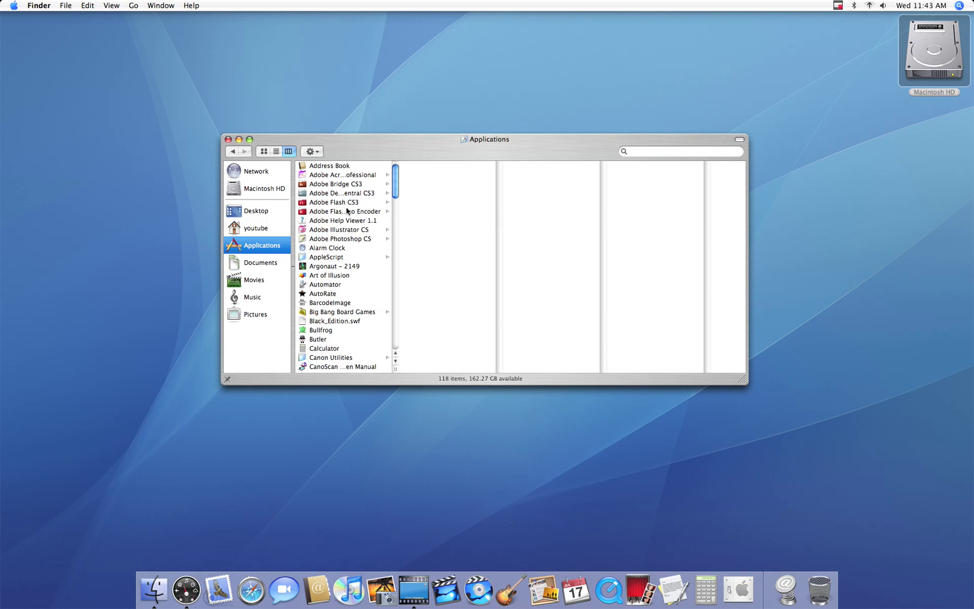
left_click(358, 237)
double_click(425, 176)
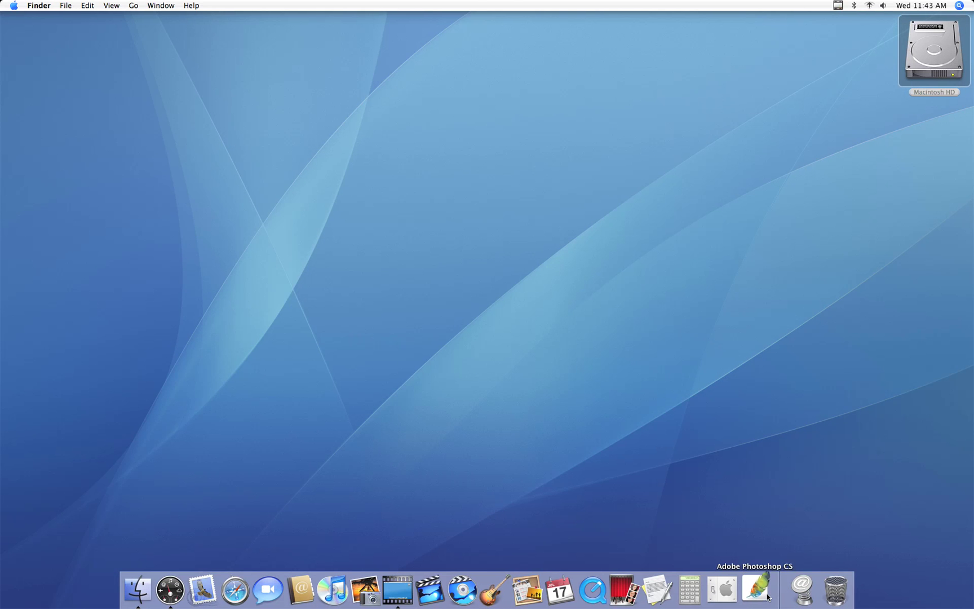
Shrink the desktop icons to 104×104 in View Options, then bring Photoshop to the front.
left_click(755, 589)
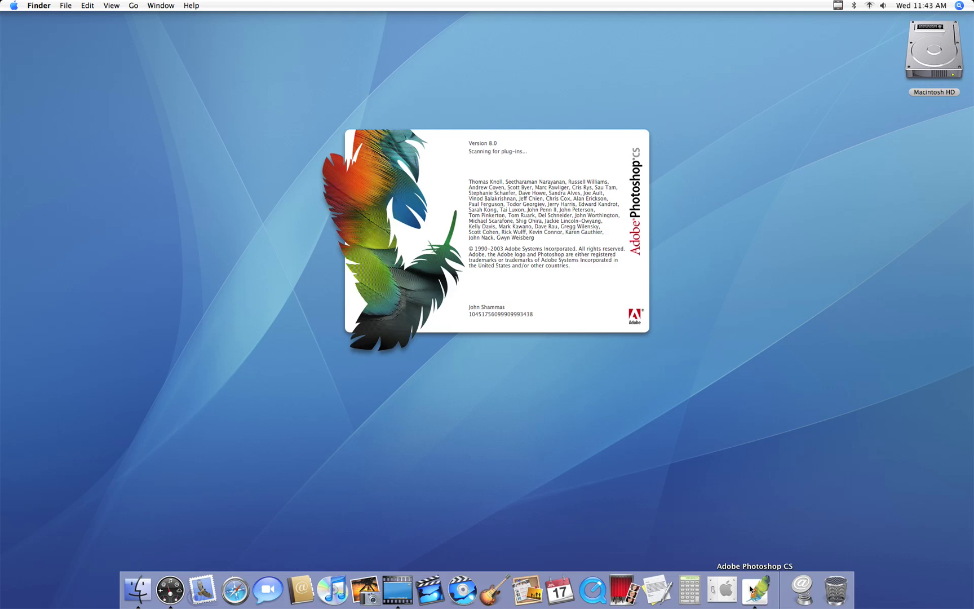
right_click(859, 115)
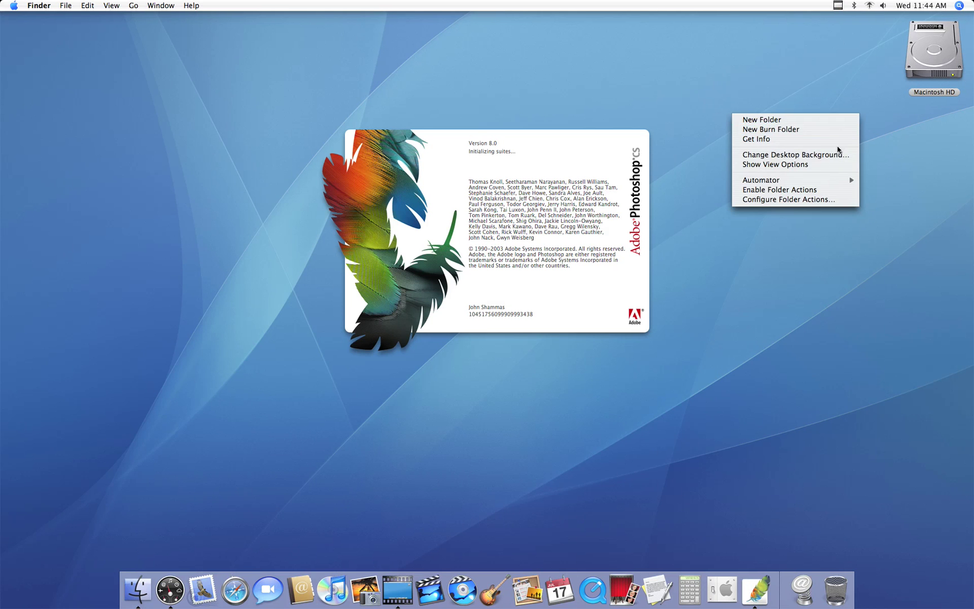
left_click(832, 164)
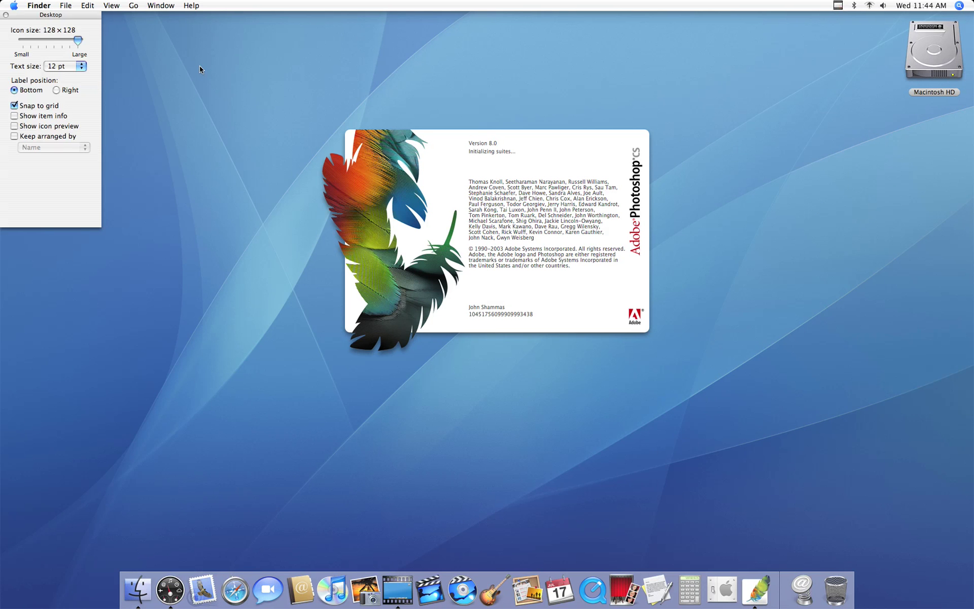
left_click_drag(77, 41, 237, 84)
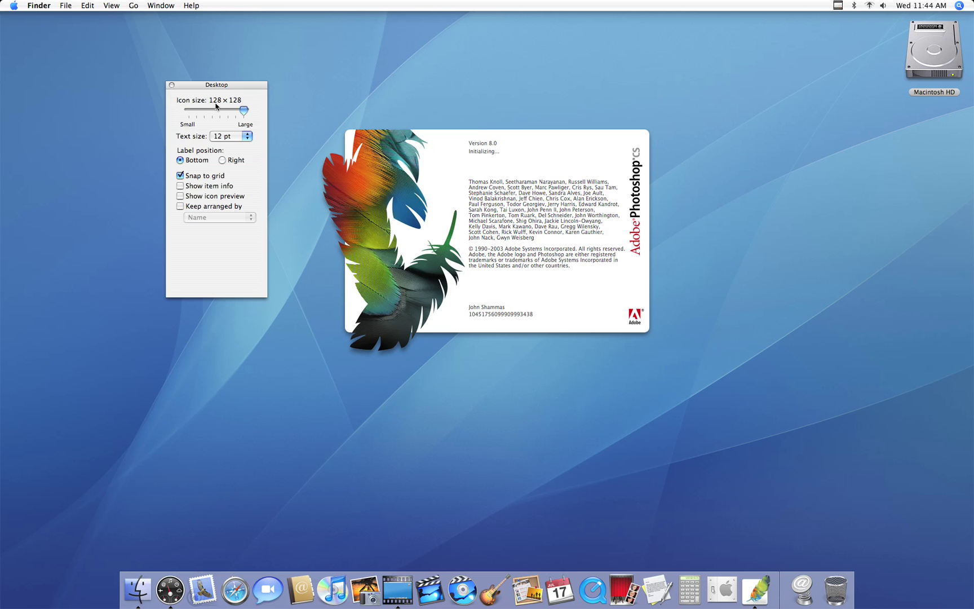
left_click(172, 86)
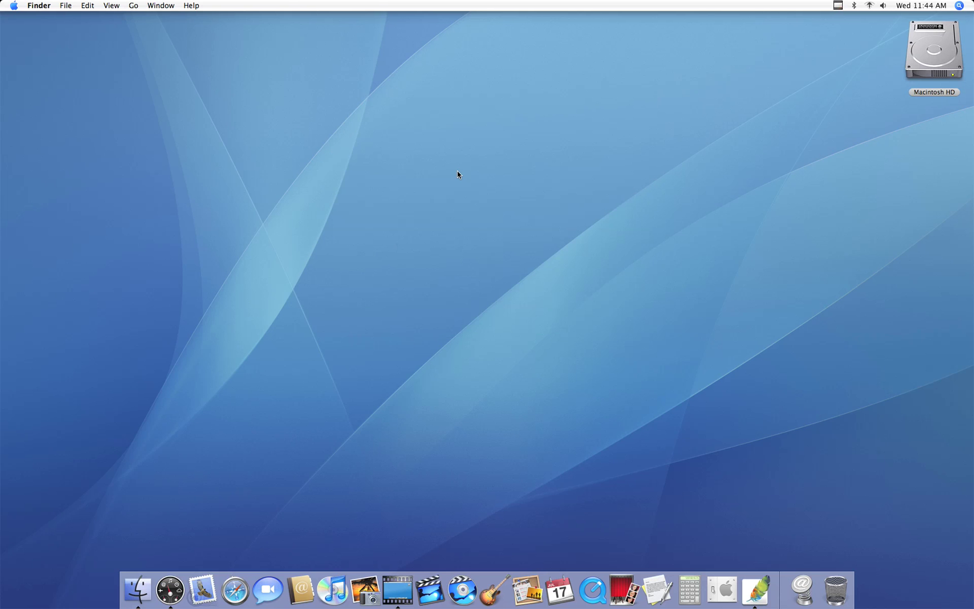
left_click(756, 592)
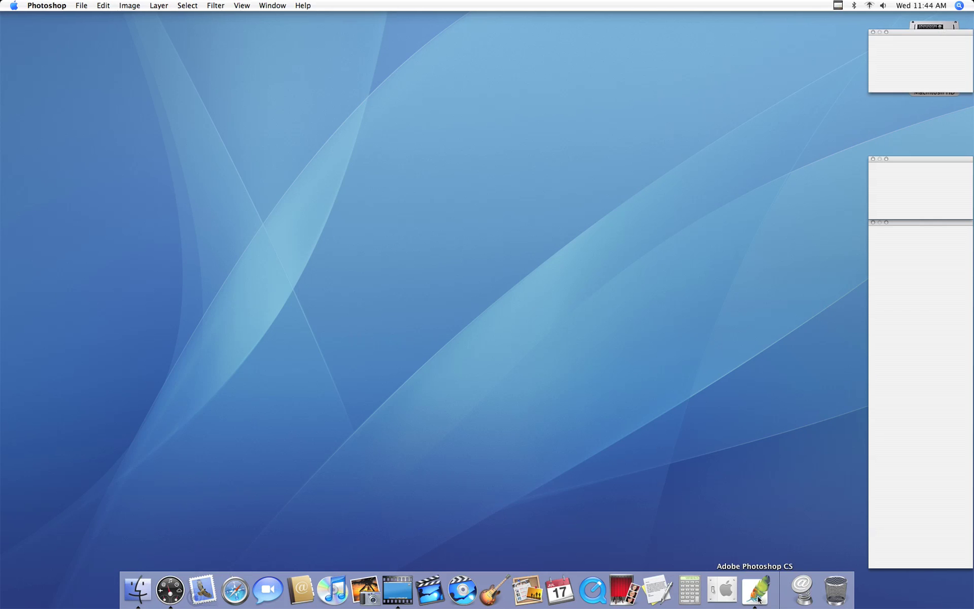
Create a new document named 'Icon' sized 128 × 128 pixels.
left_click(79, 6)
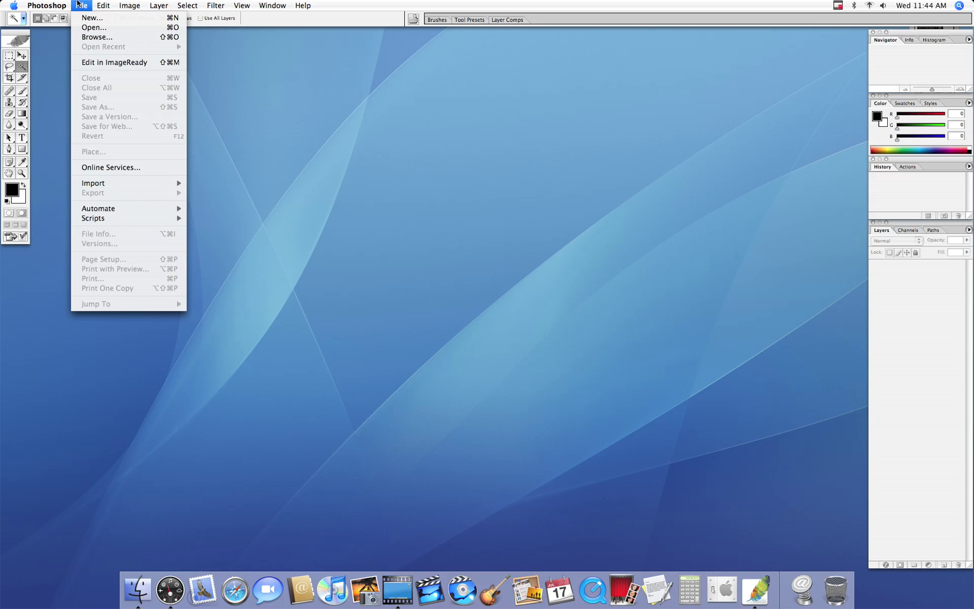
left_click(90, 17)
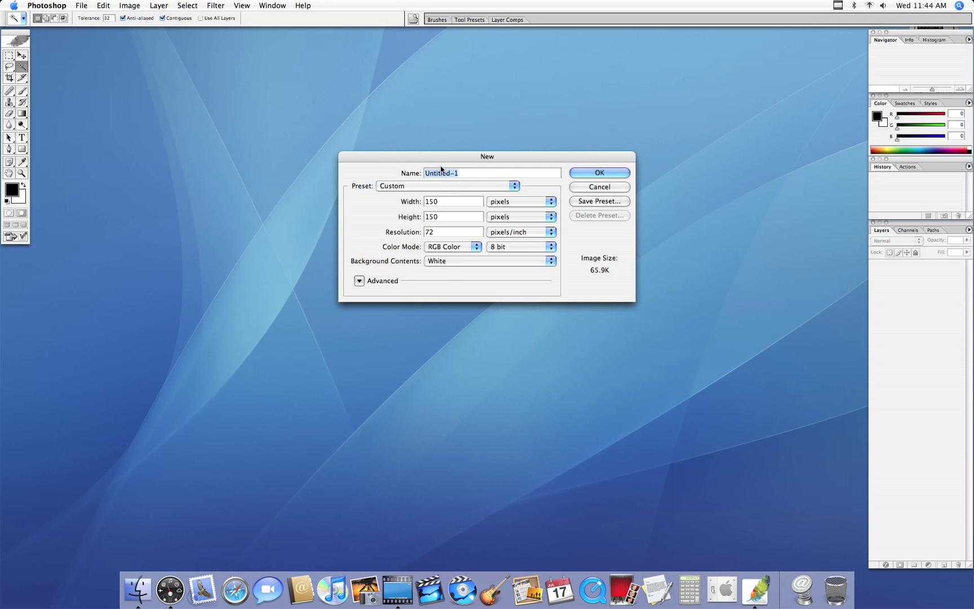
type("Icon")
key("Tab")
type("128")
key("Tab")
type("128")
key("Return")
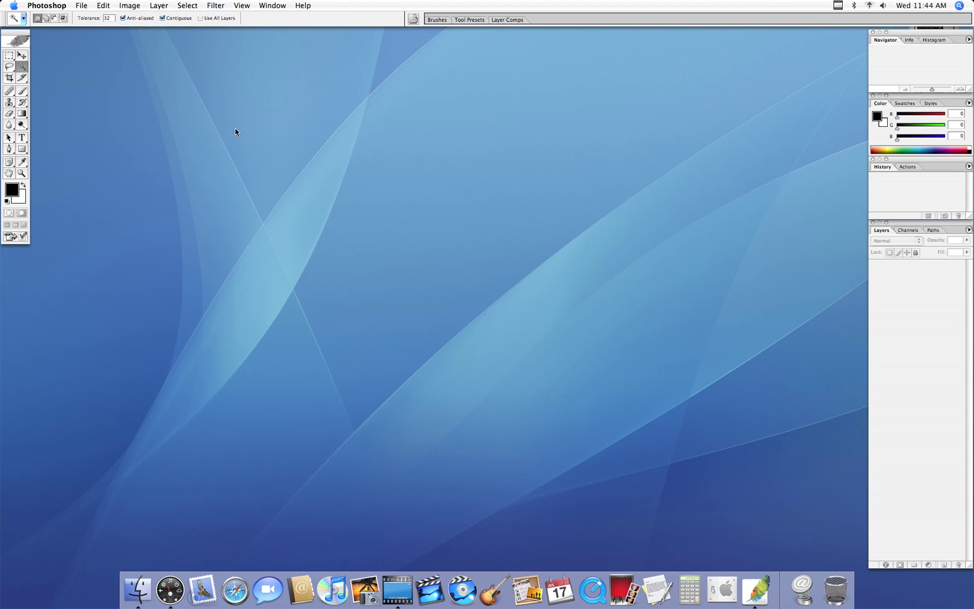
Enlarge the Icon document window and zoom the canvas to 300%.
left_click_drag(109, 111, 349, 288)
left_click(21, 172)
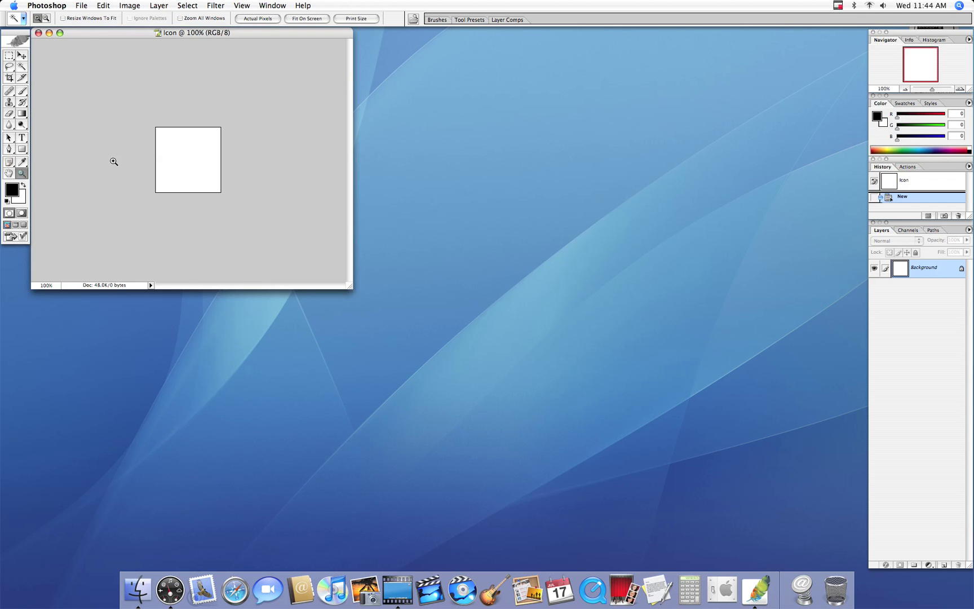
left_click(188, 153)
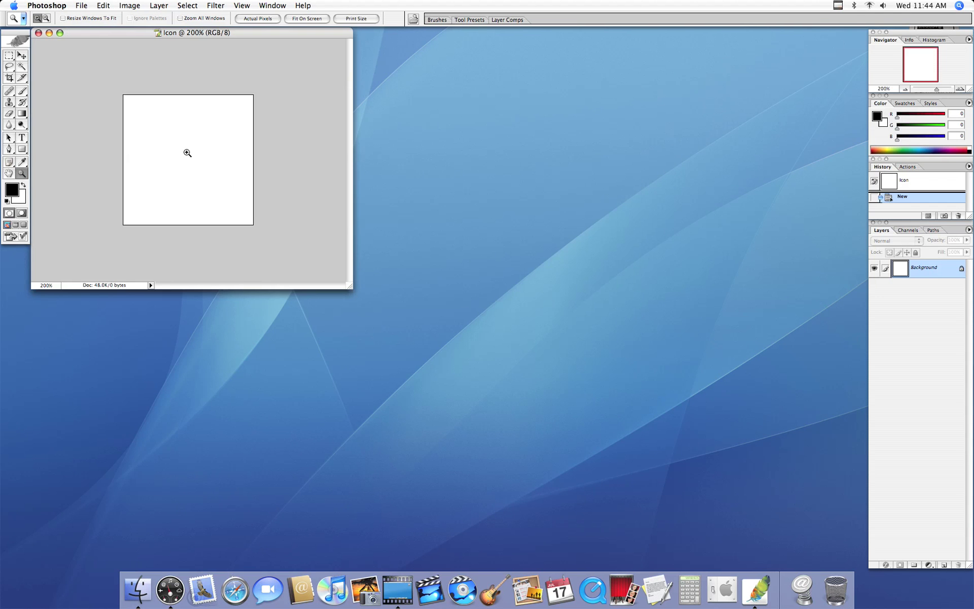
left_click(148, 137)
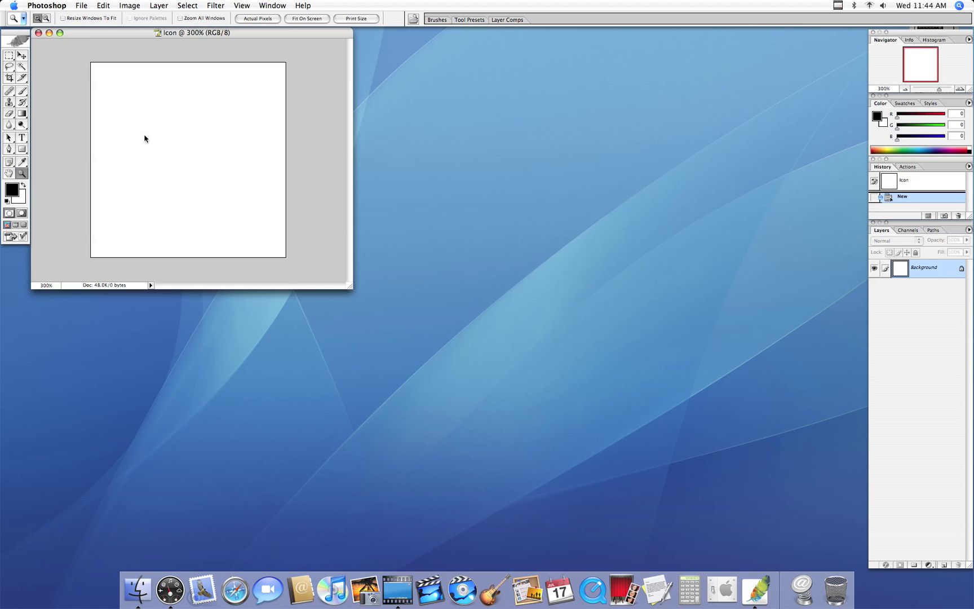
Paint a black question mark with a 29 px brush, then zoom back to 100%.
left_click(22, 92)
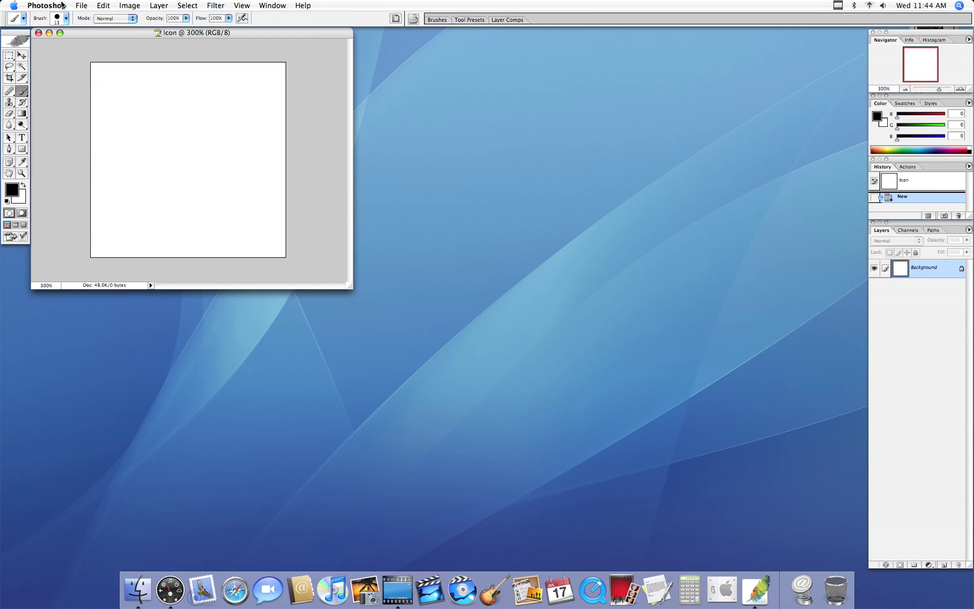
left_click(66, 19)
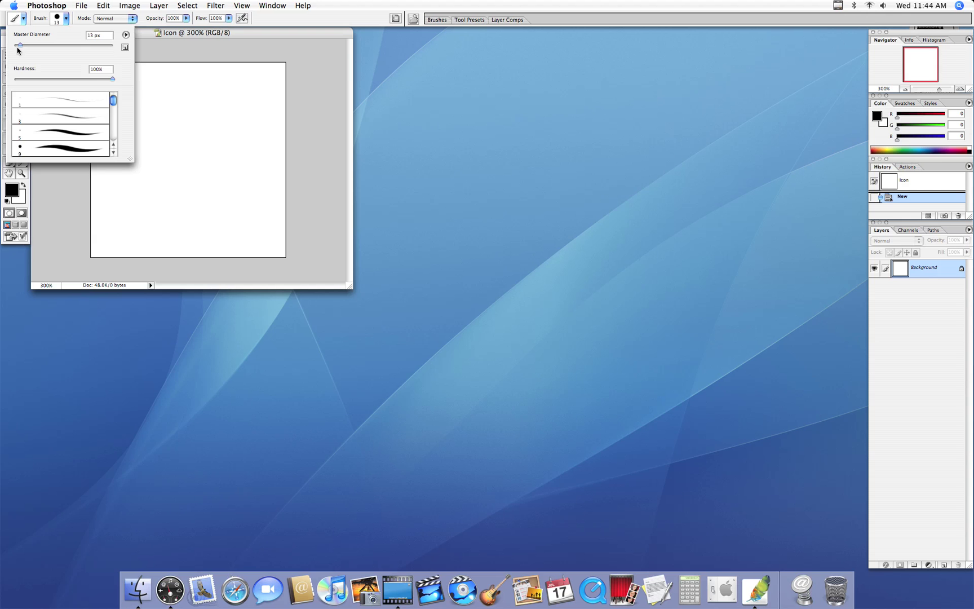
left_click_drag(20, 46, 25, 45)
left_click(66, 19)
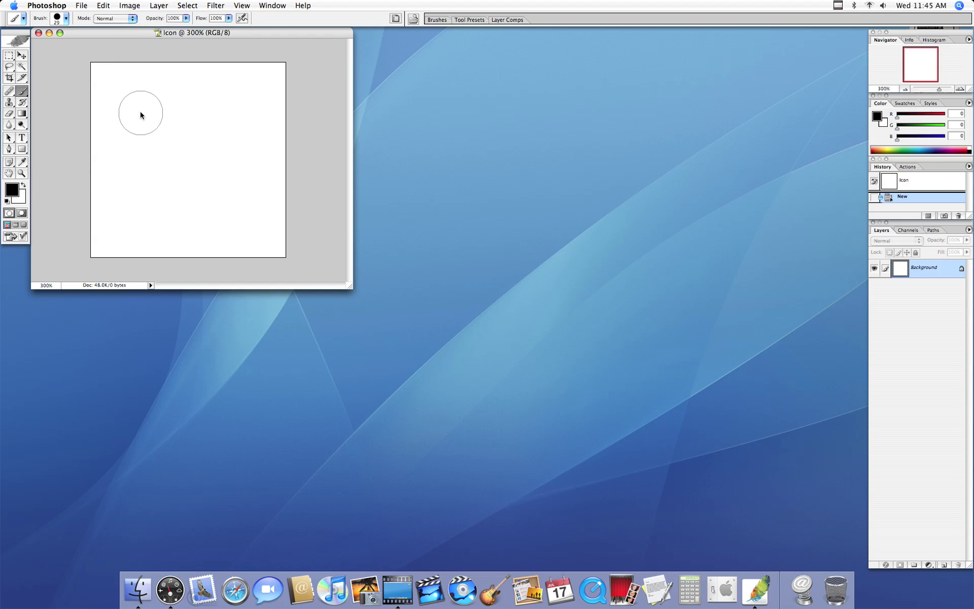
mouse_move(134, 97)
left_mouse_down()
mouse_move(226, 101)
mouse_move(225, 152)
mouse_move(179, 169)
left_mouse_up()
left_click(183, 225)
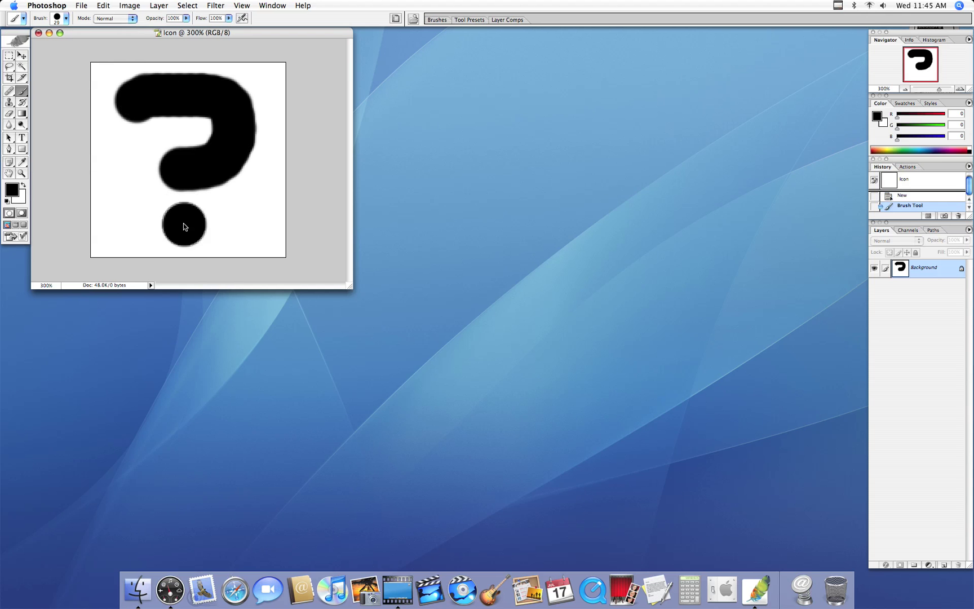
key("z")
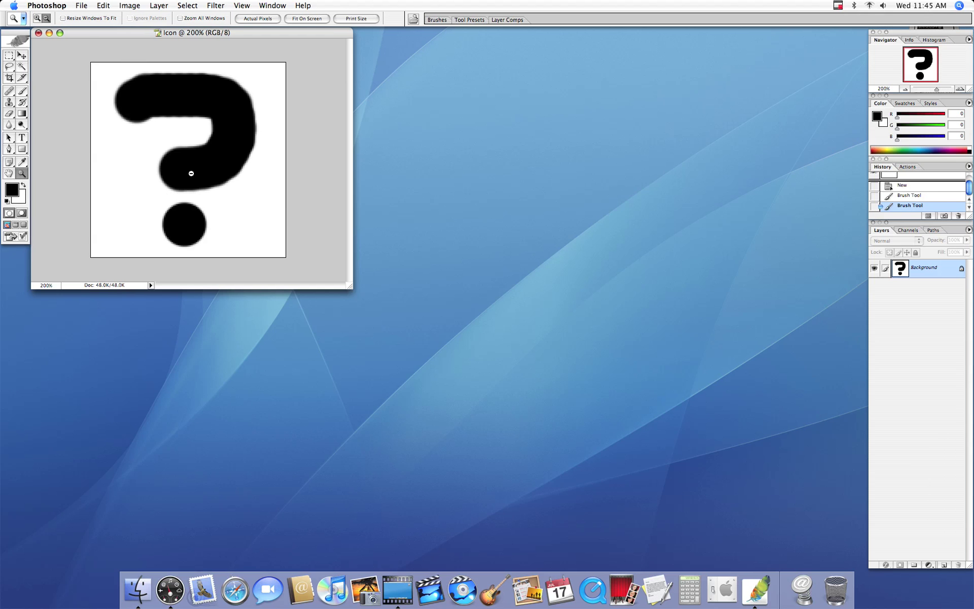
left_click(191, 173, "alt")
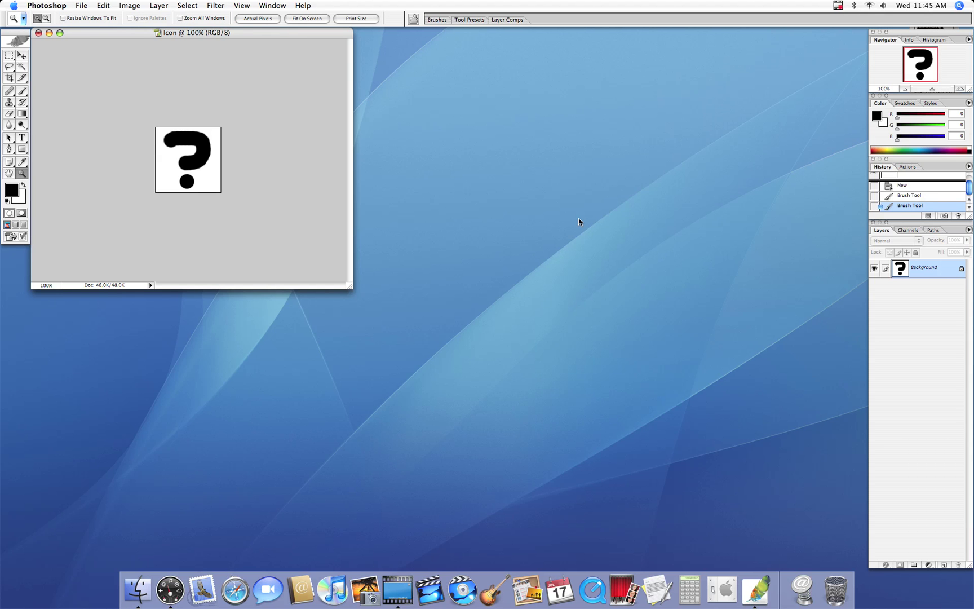
Convert the Background layer into Layer 0.
double_click(938, 277)
left_click(561, 199)
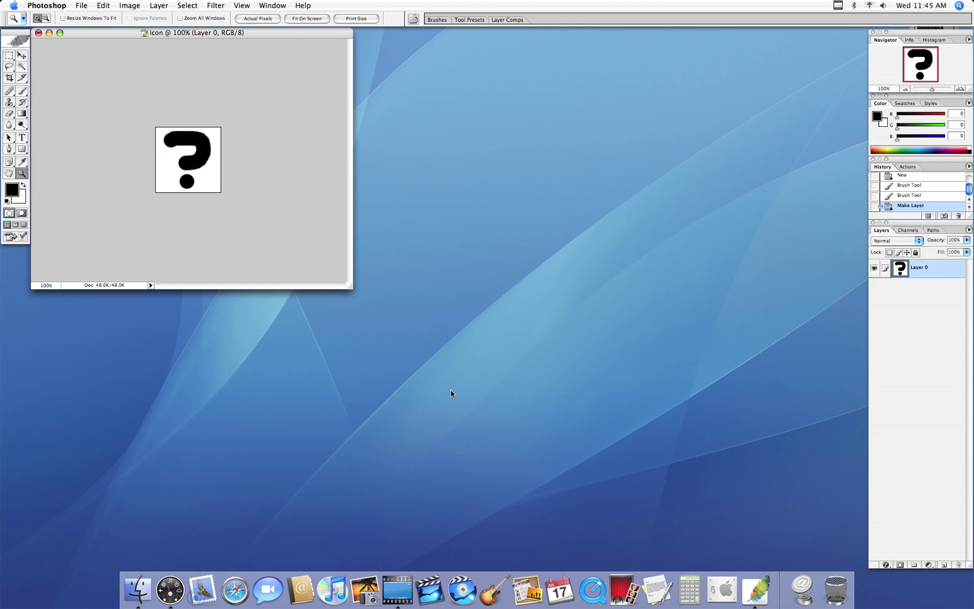
left_click(628, 332)
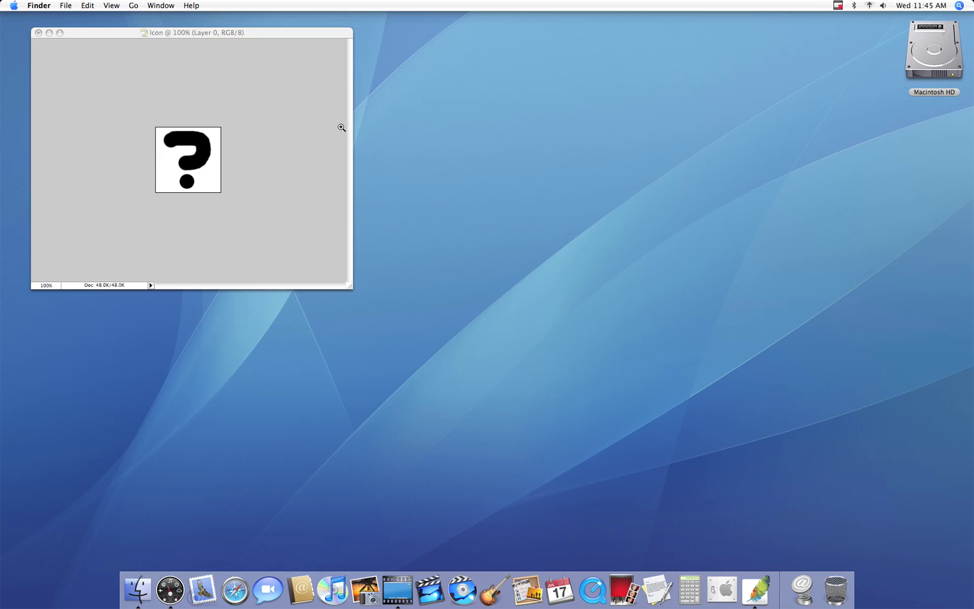
left_click(293, 152)
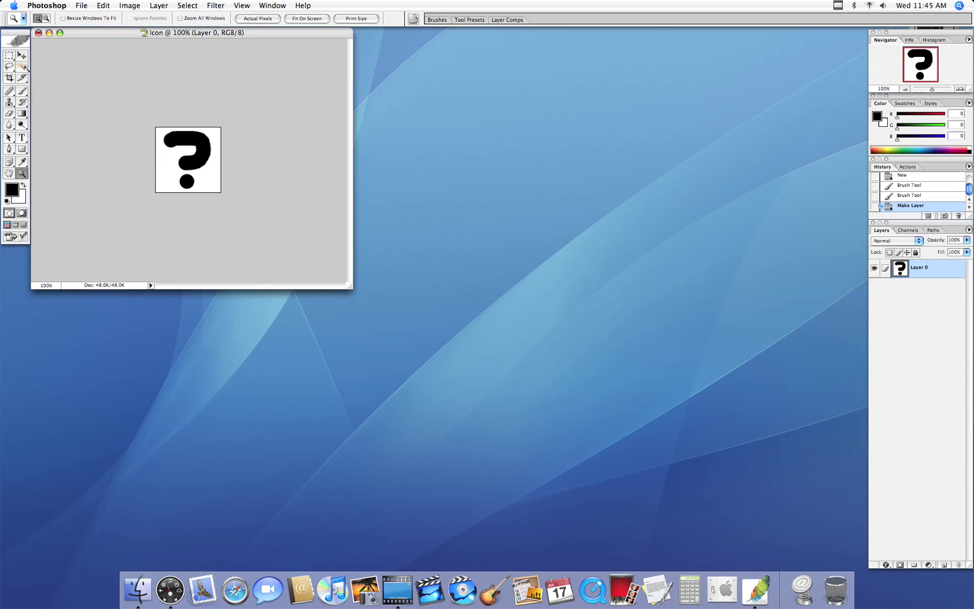
Delete the white around the question mark with the Magic Wand, leaving transparency.
left_click(22, 66)
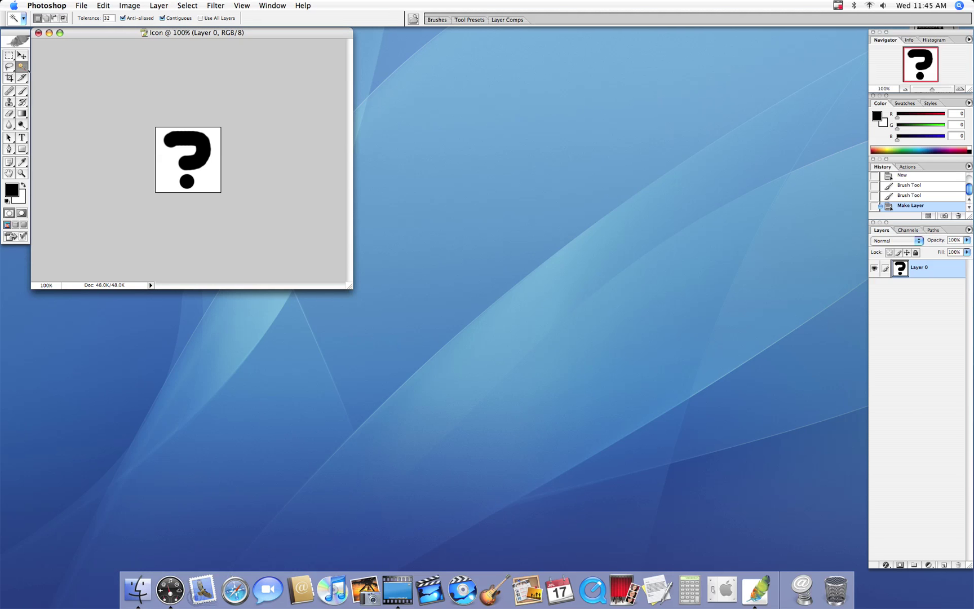
left_click(163, 164)
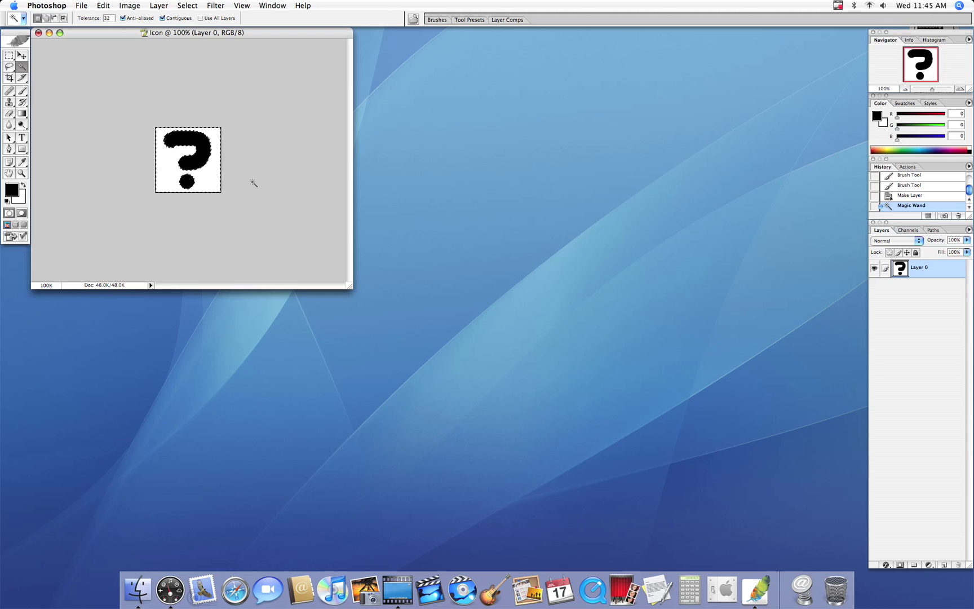
key("Delete")
key("super+d")
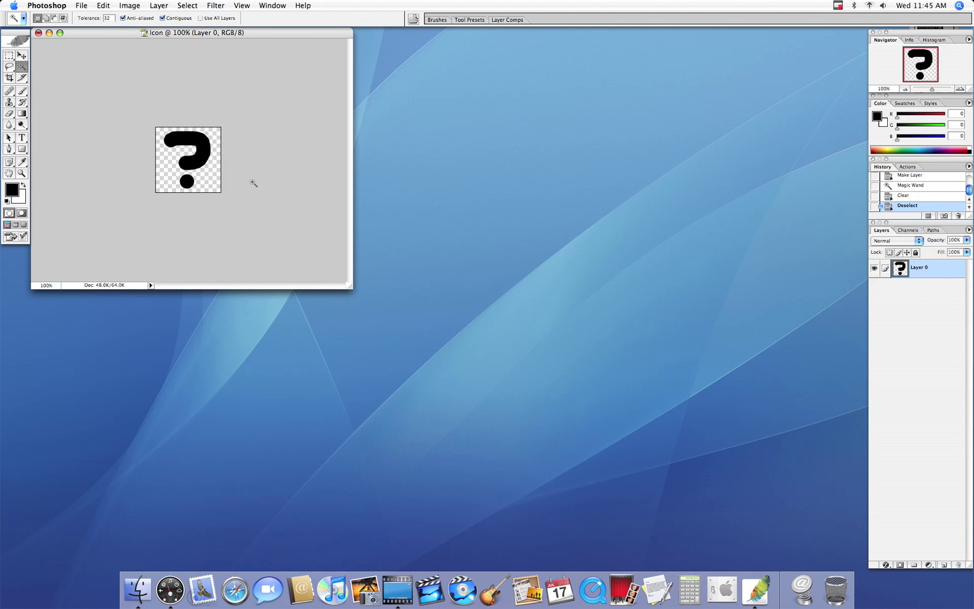
Save the artwork to the Desktop as Icon.png in PNG format, Interlace None.
left_click(88, 3)
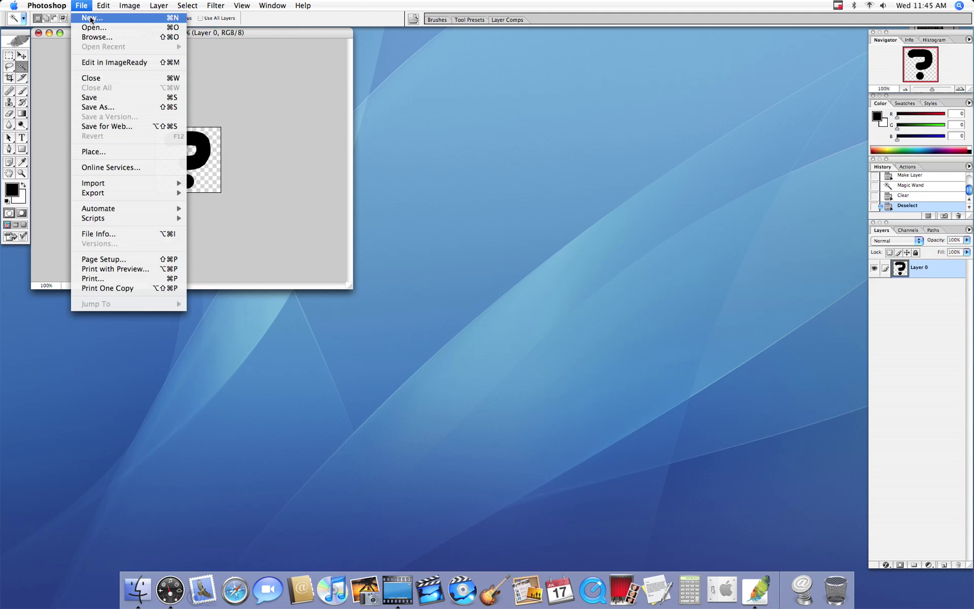
left_click(94, 106)
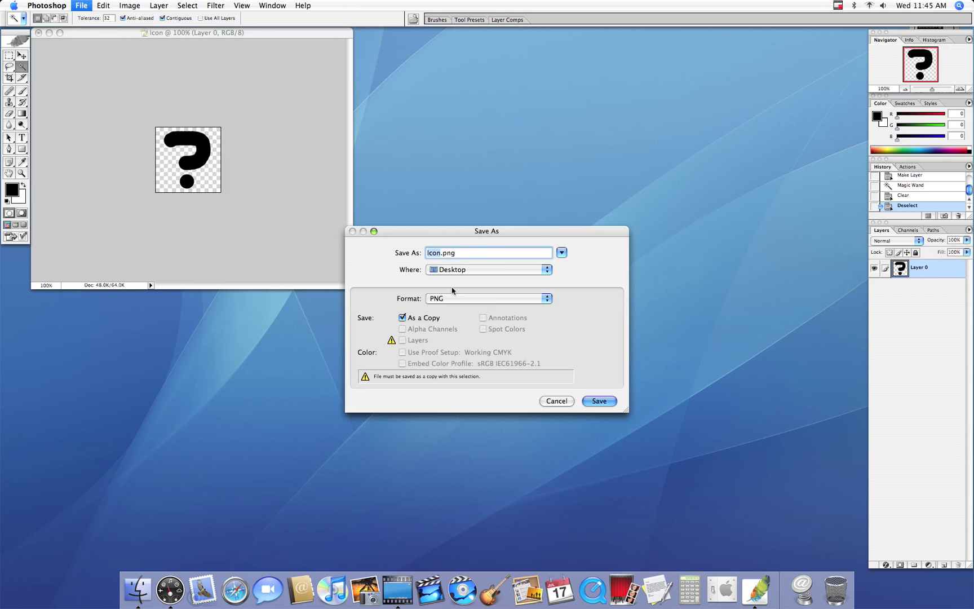
left_click(444, 298)
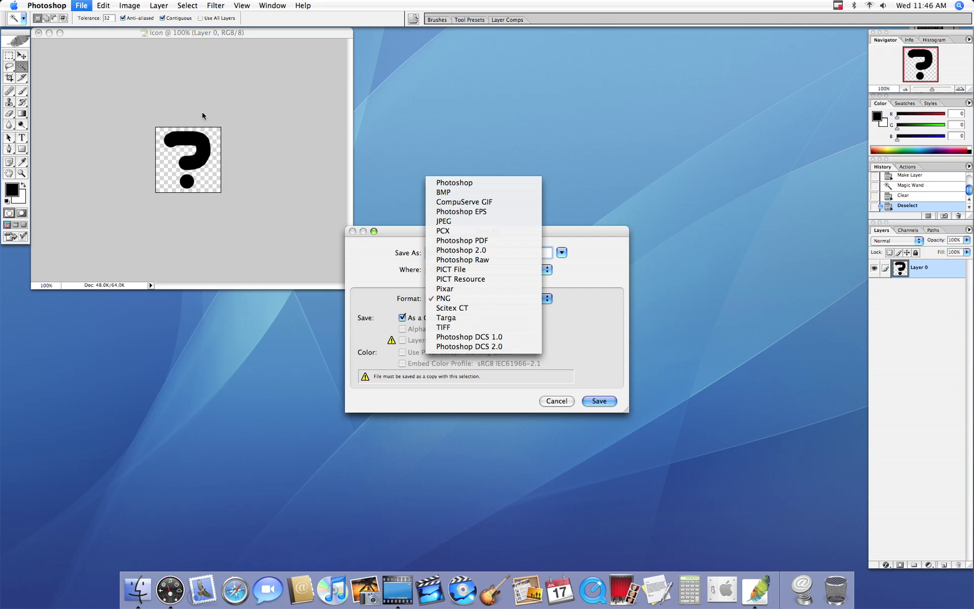
left_click(513, 299)
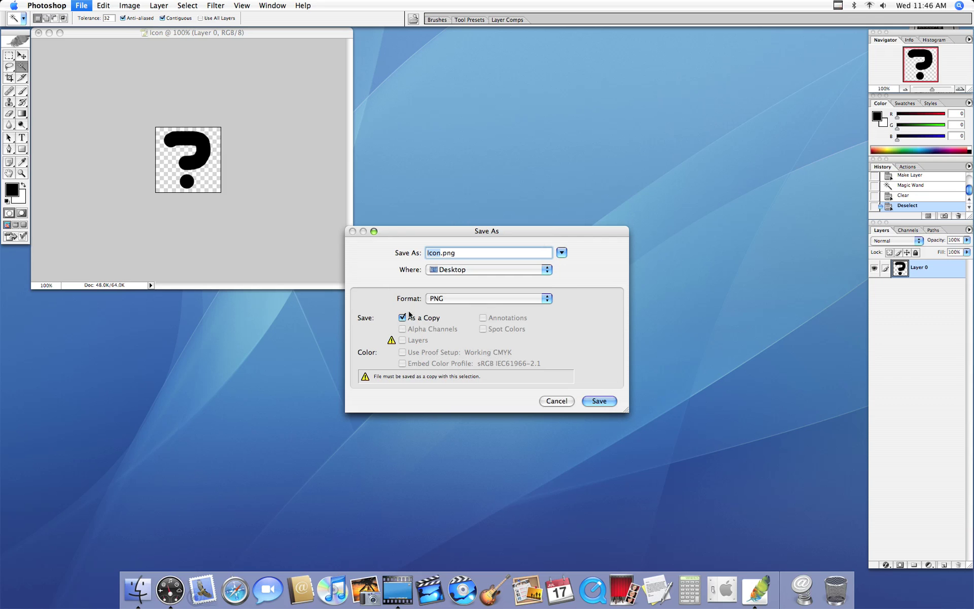
left_click(596, 400)
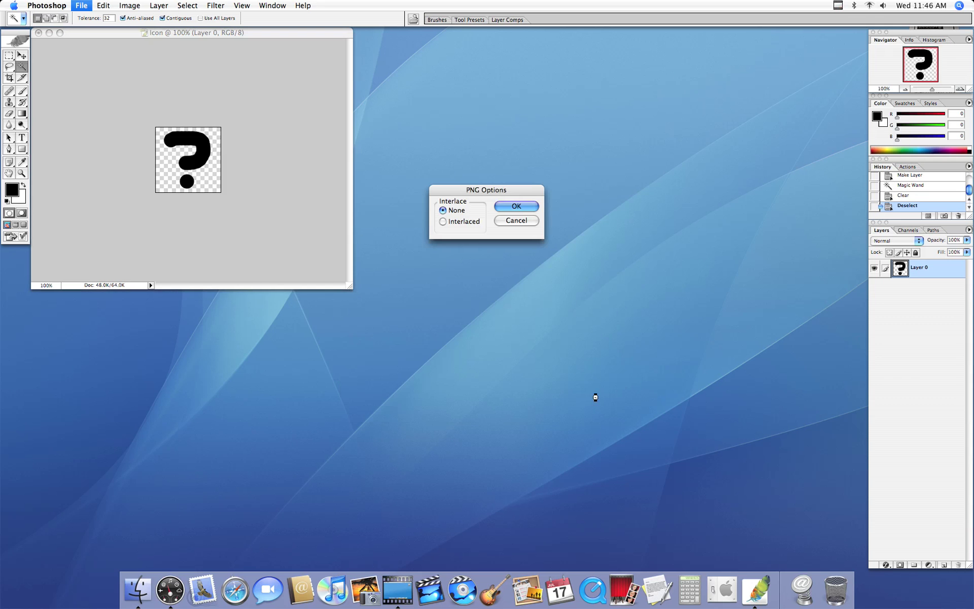
left_click(520, 207)
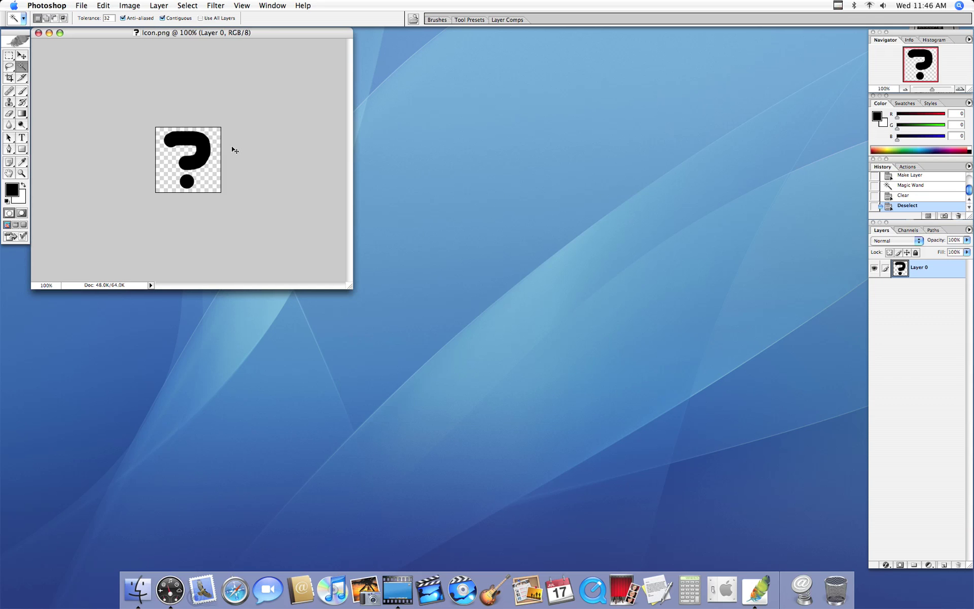
Quit Photoshop and move Icon.png just below Macintosh HD on the desktop.
key("super+q")
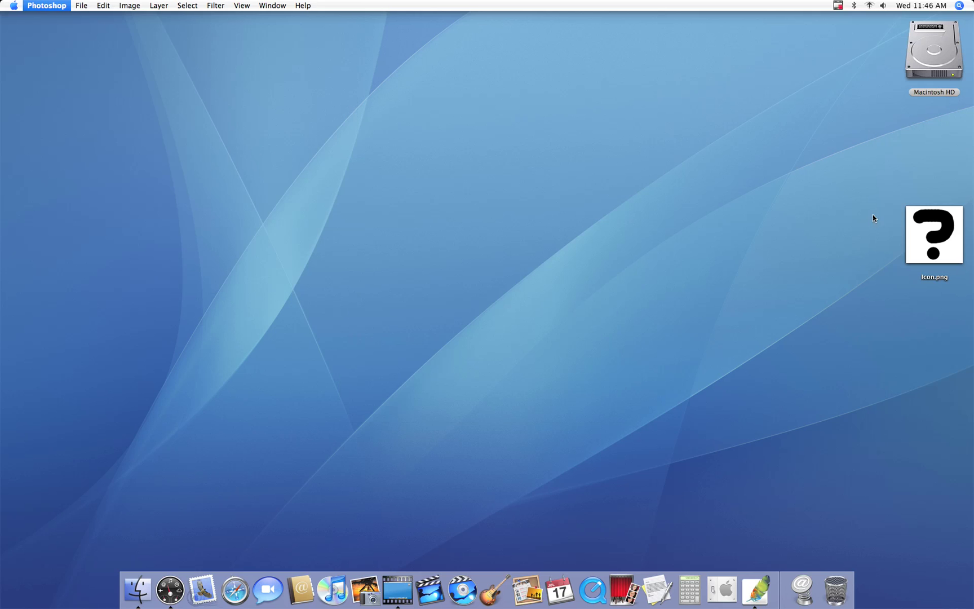
left_click_drag(934, 234, 933, 166)
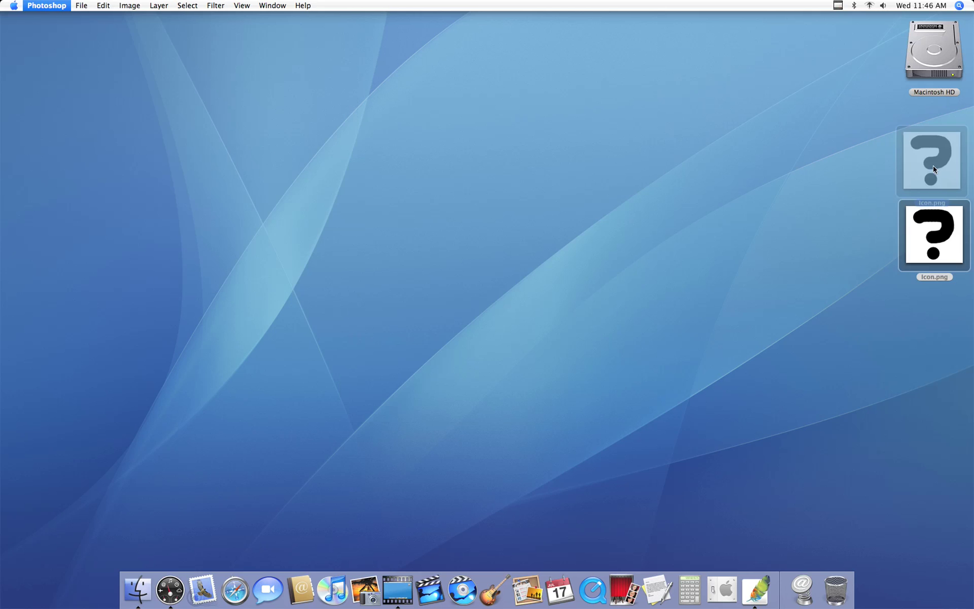
left_click(801, 178)
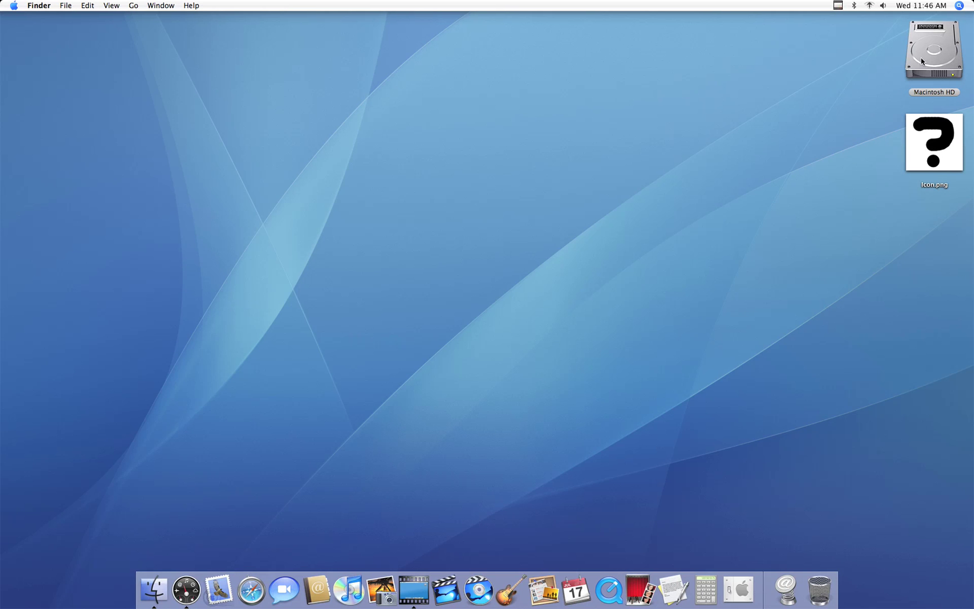
Find FastIcns with a Spotlight search and launch it.
left_click(959, 6)
left_click(948, 6)
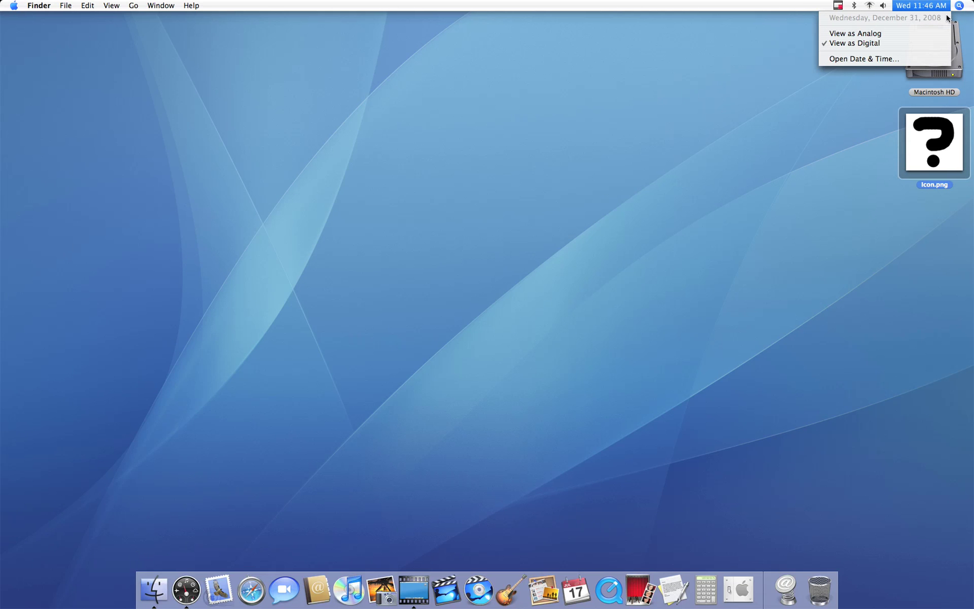
left_click(959, 6)
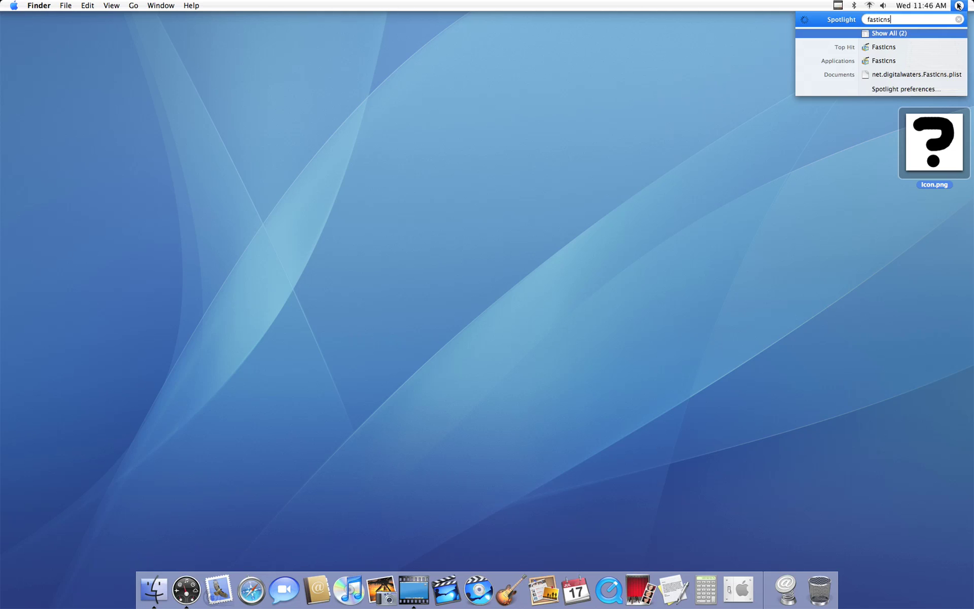
left_click(902, 50)
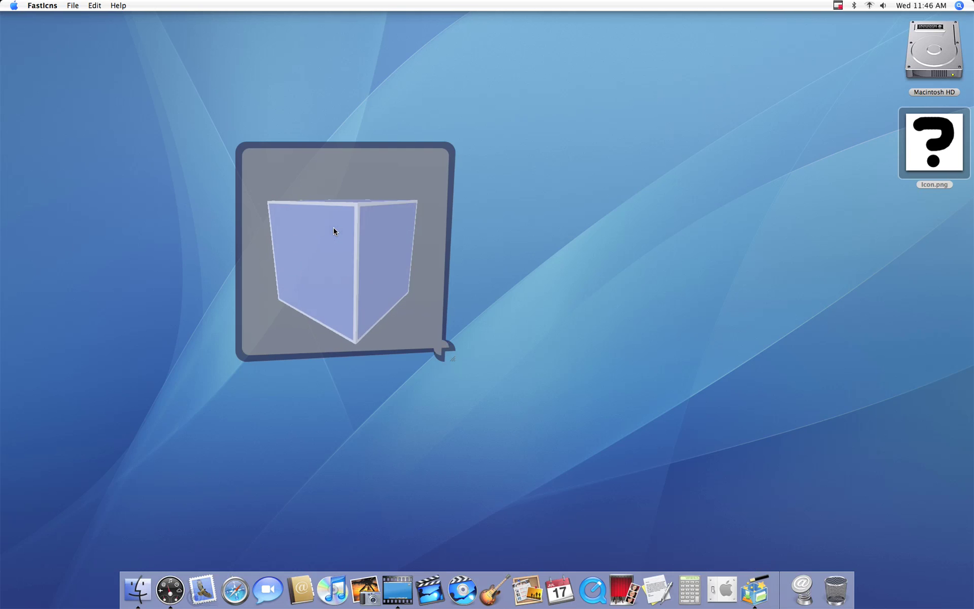
Drop Icon.png from the desktop onto the FastIcns window to load the question mark.
left_click_drag(365, 265, 176, 159)
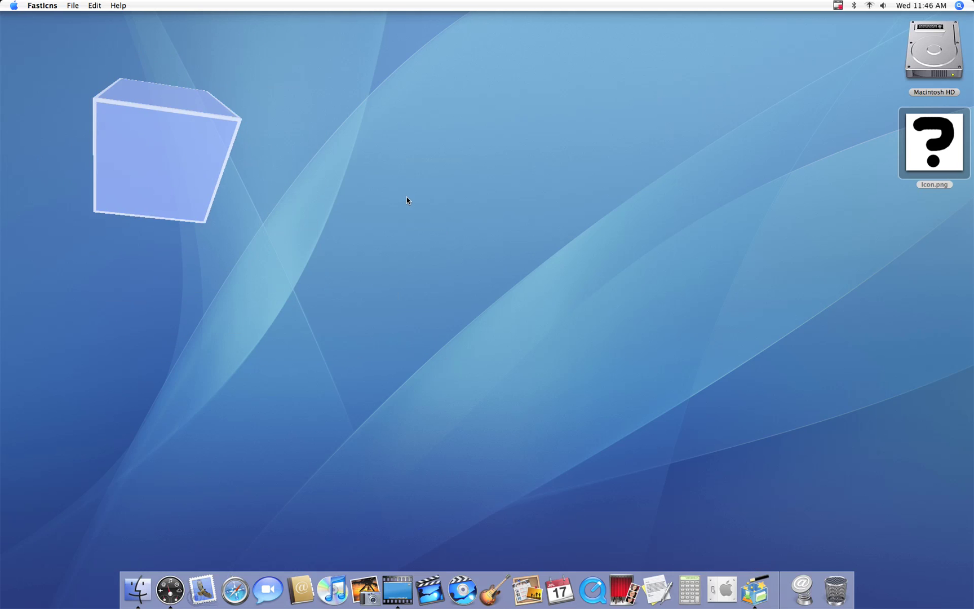
left_click_drag(218, 153, 663, 267)
left_click_drag(929, 141, 682, 271)
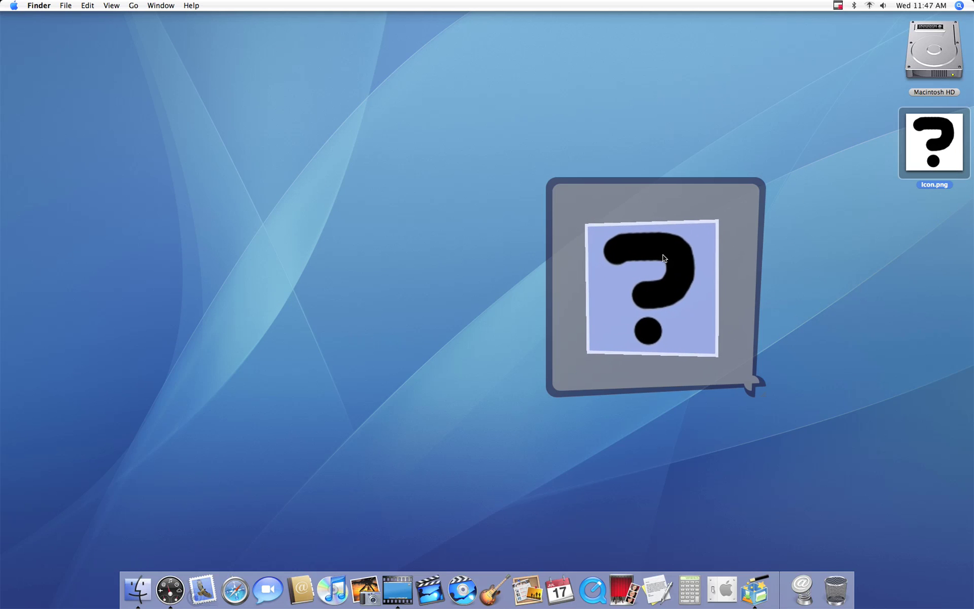
left_click_drag(663, 258, 489, 69)
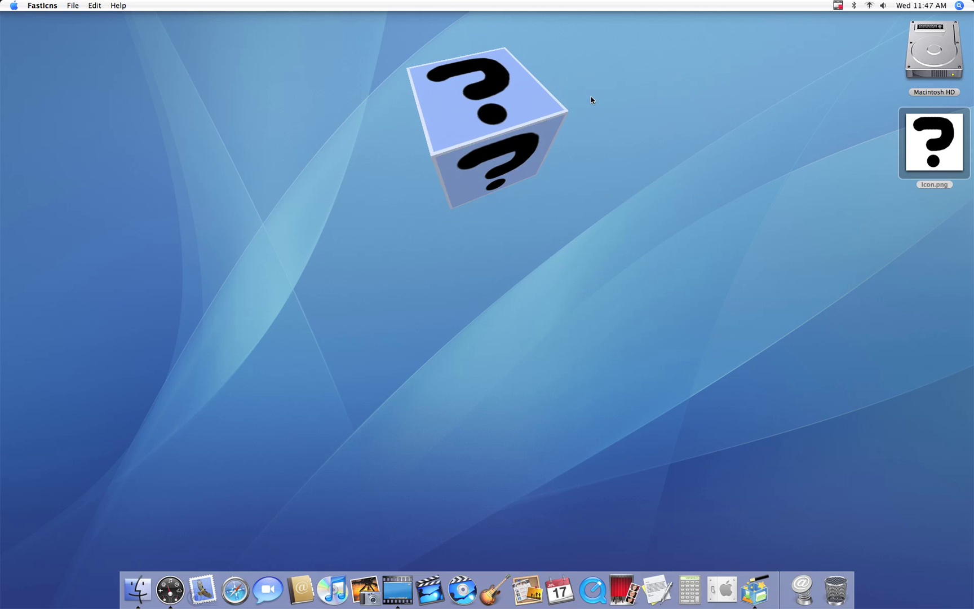
mouse_move(522, 99)
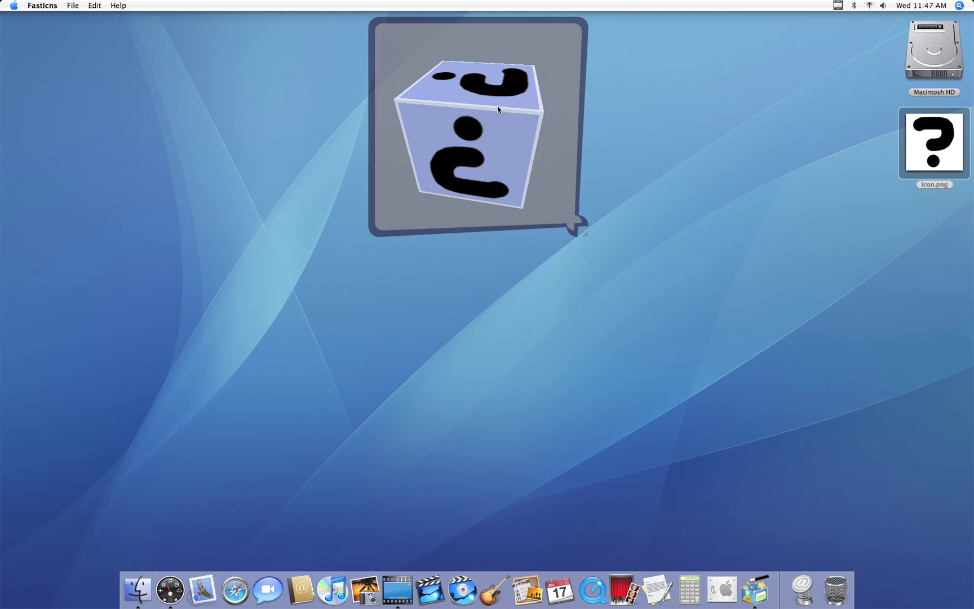
Save the icon as 'Icon' on the Desktop using the Resource fork of a folder format.
key("super+s")
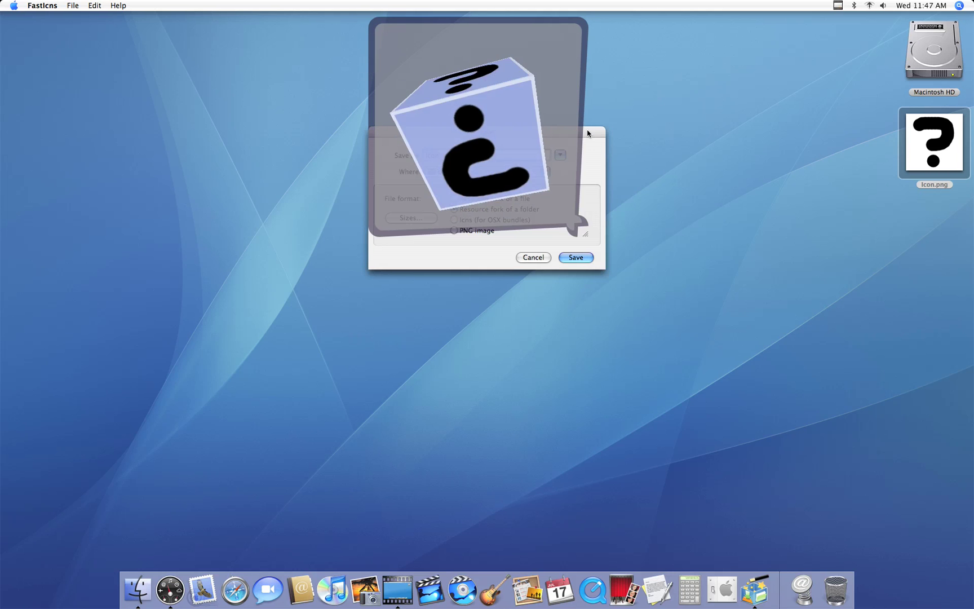
left_click_drag(592, 135, 596, 330)
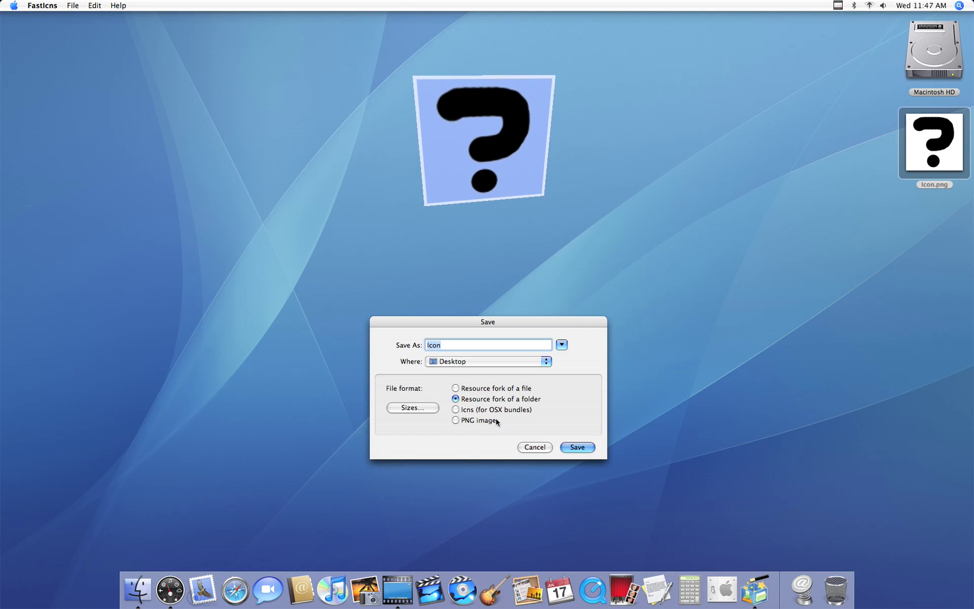
left_click(457, 421)
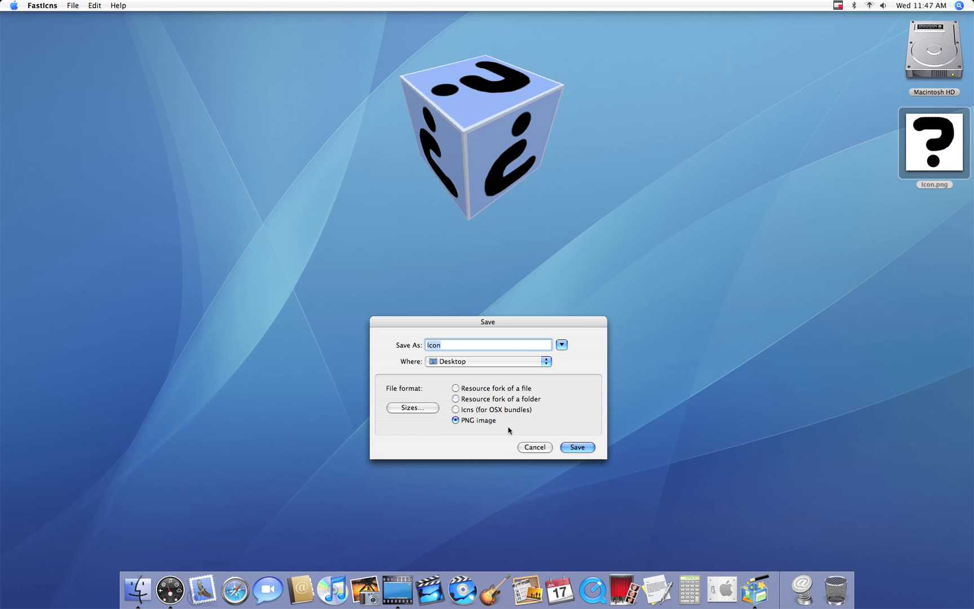
left_click(523, 410)
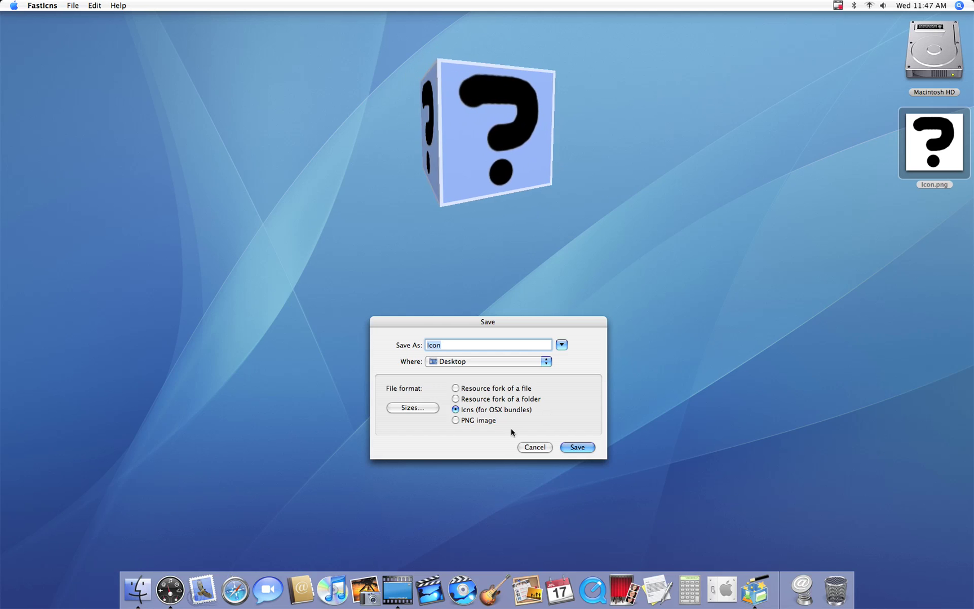
left_click(530, 390)
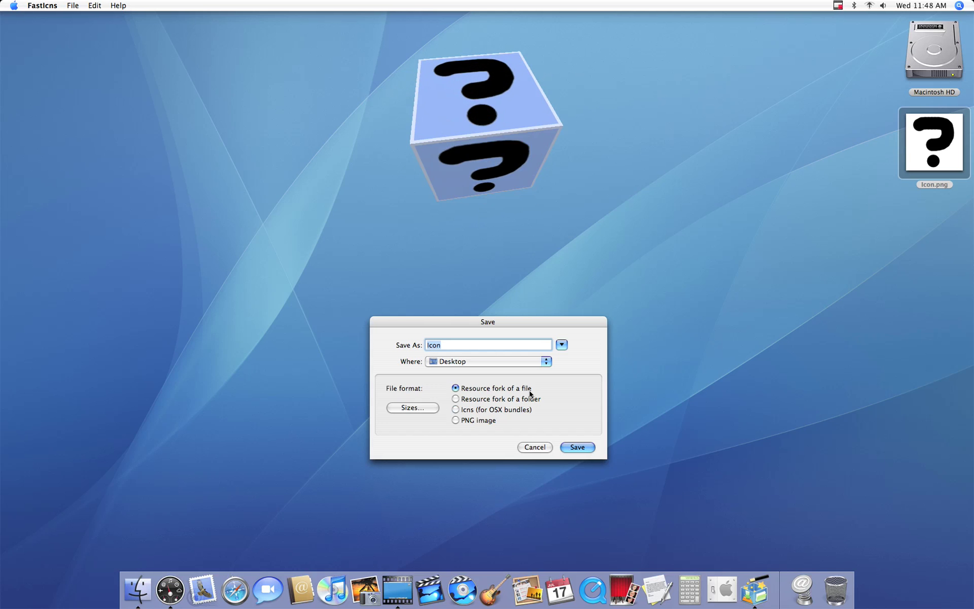
left_click(528, 398)
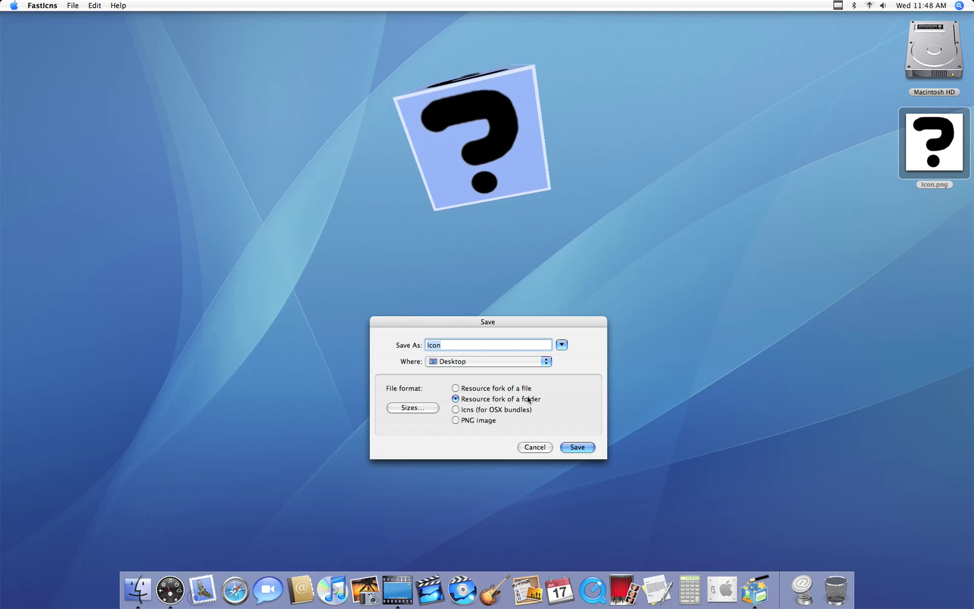
left_click(577, 447)
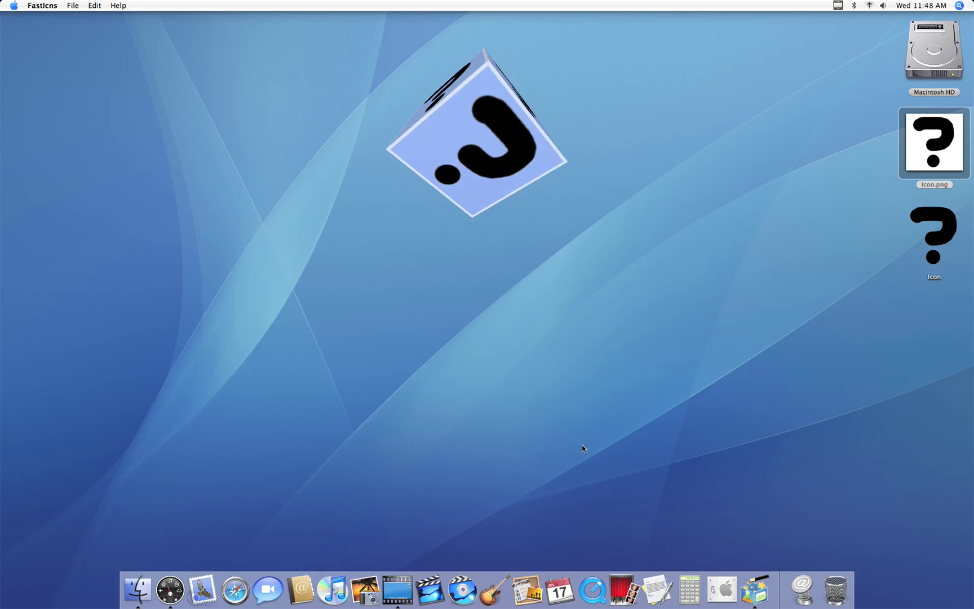
mouse_move(570, 227)
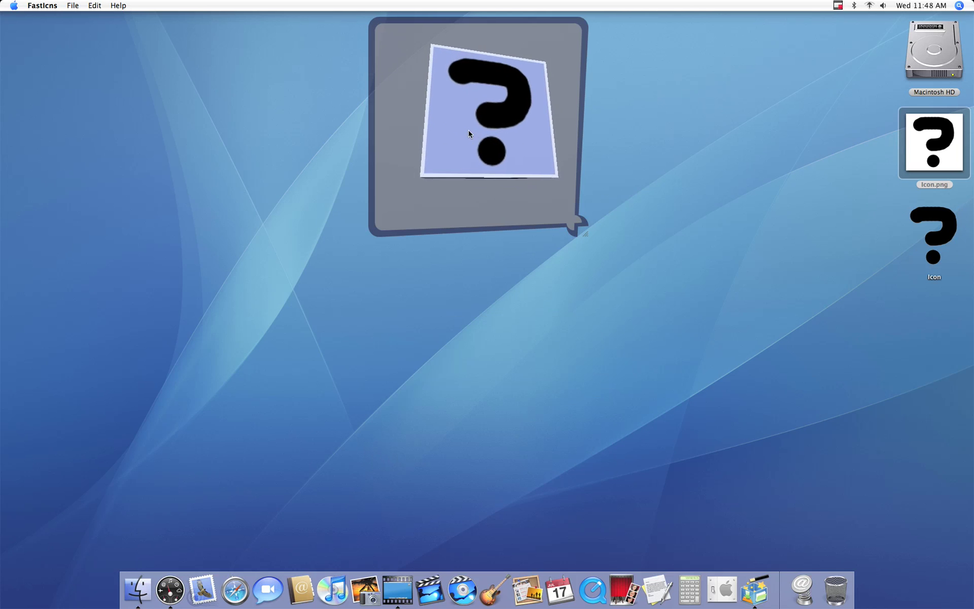
Quit FastIcns and place the Icon folder at the right edge beneath Icon.png.
key("super+q")
left_click_drag(948, 234, 476, 222)
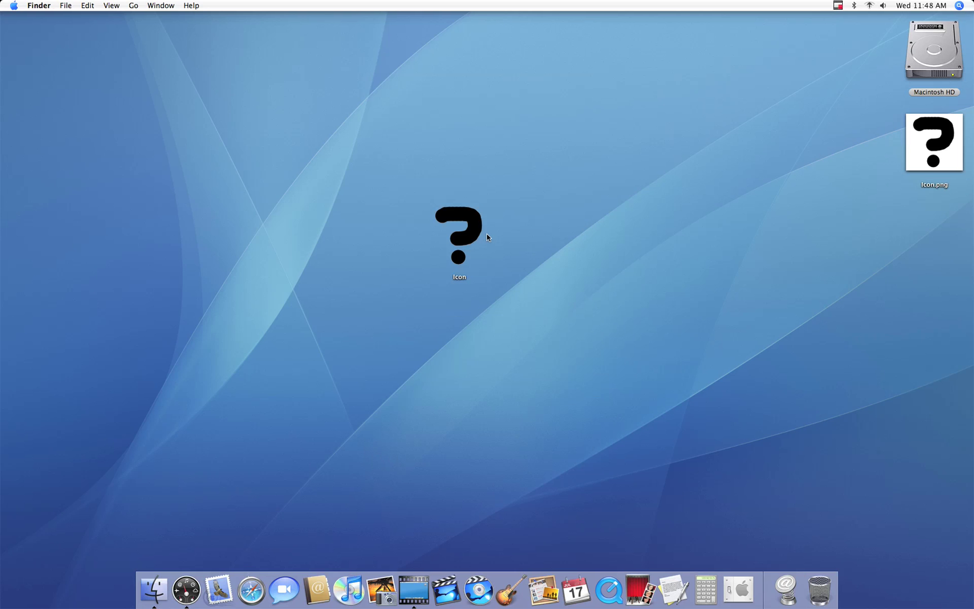
left_click_drag(479, 232, 933, 220)
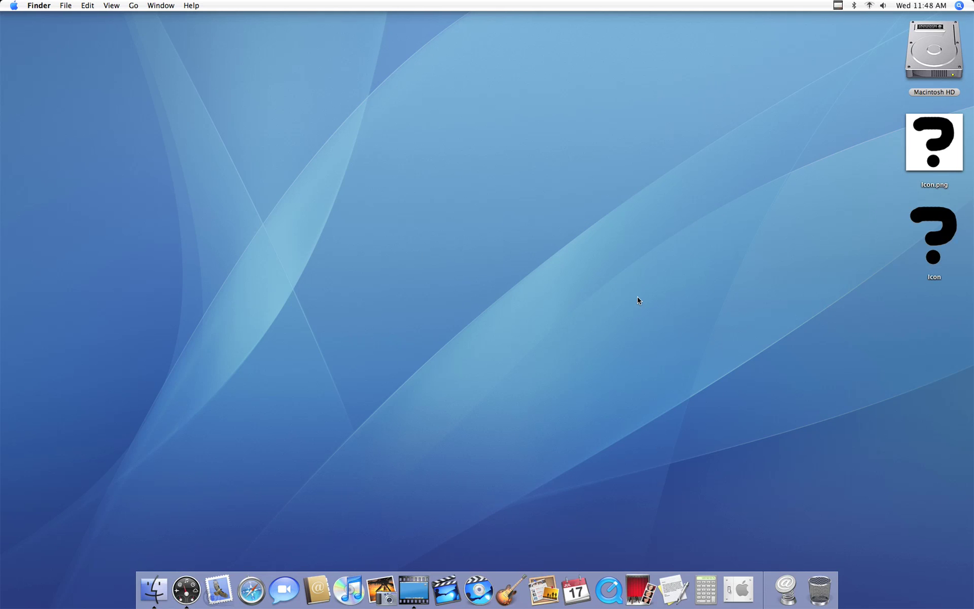